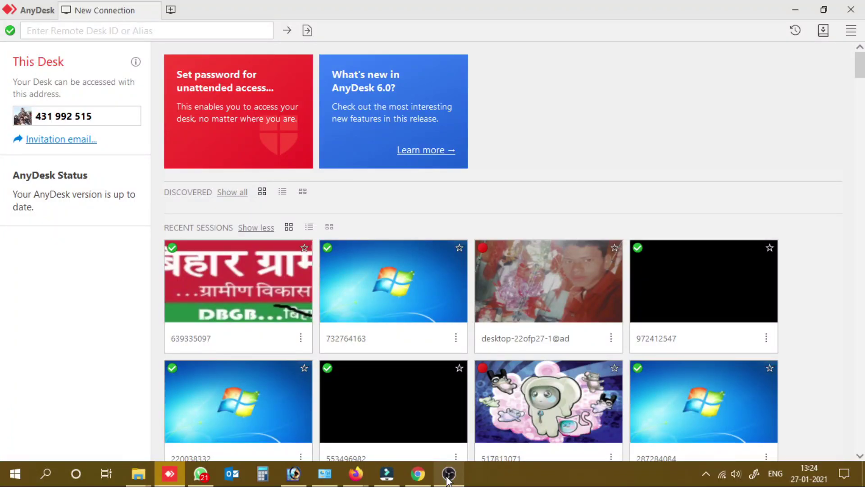
# Connect to the remote desk by entering its ID digits and choosing the Address Book match.
pyautogui.click(132, 28)
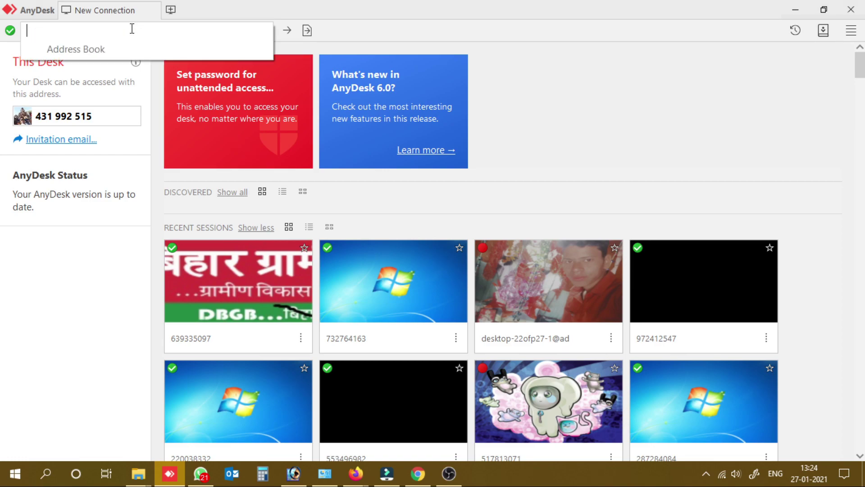
pyautogui.write('368')
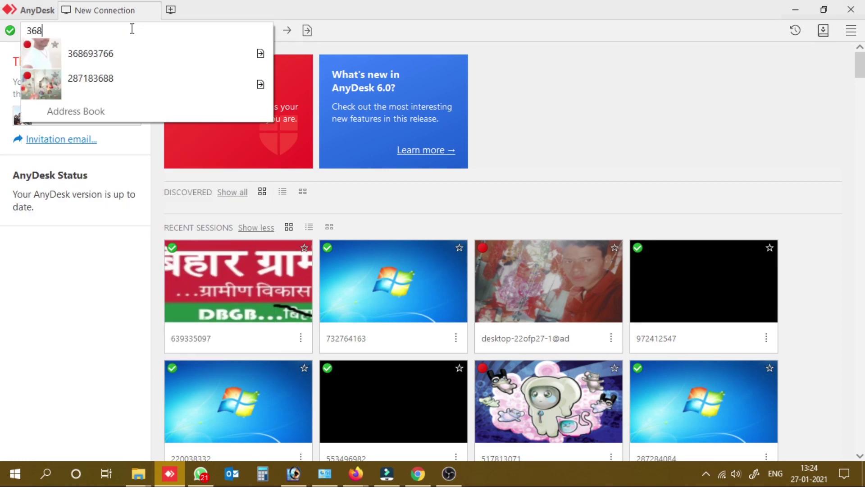
pyautogui.click(117, 58)
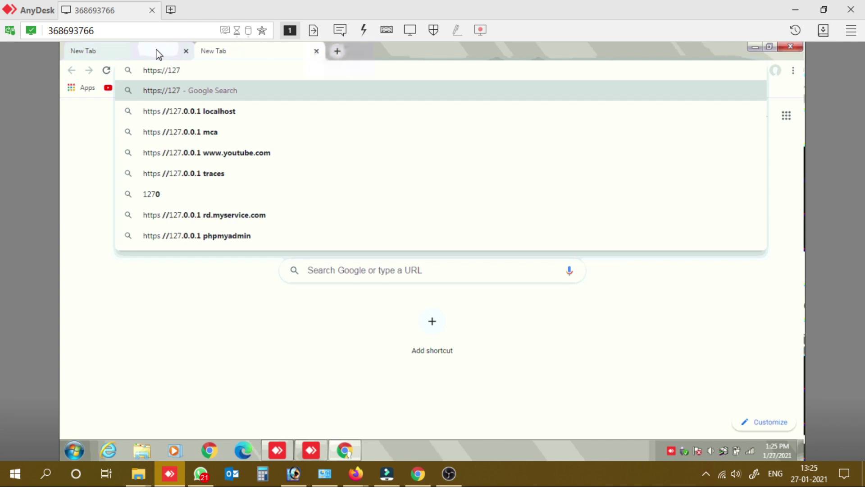
# Load the DBGB kiosk Agent Login page from the bookmark in the first tab.
pyautogui.click(157, 53)
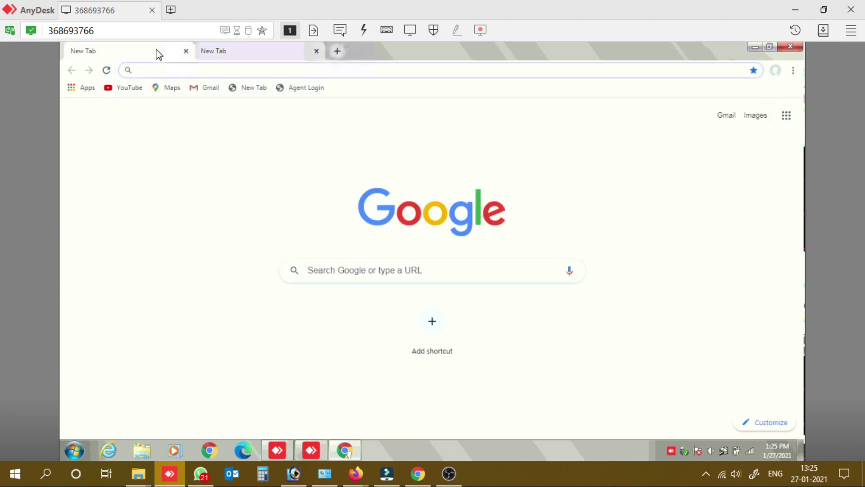
pyautogui.click(318, 90)
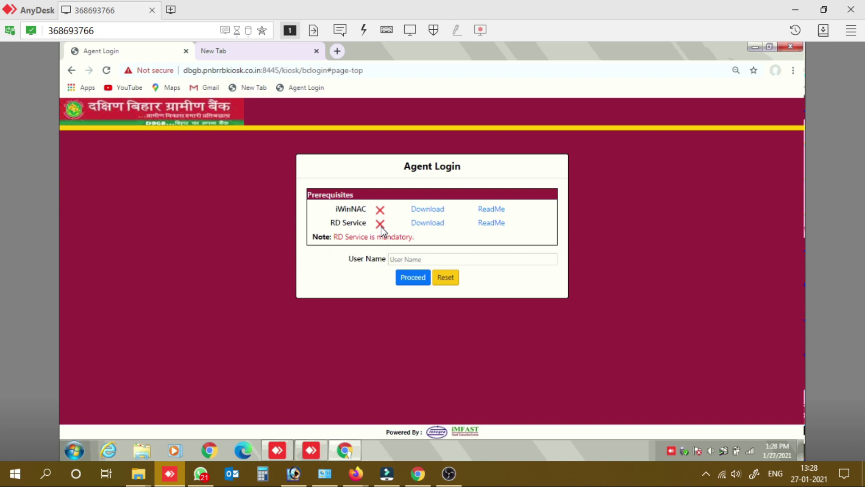
pyautogui.click(280, 57)
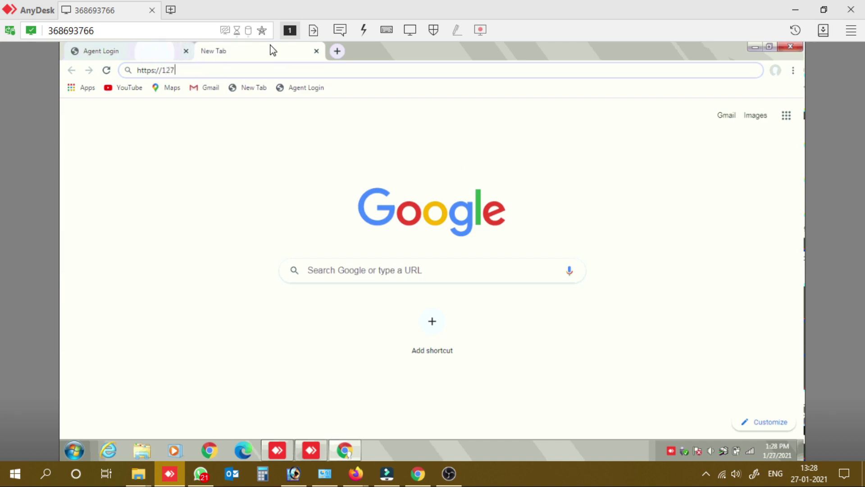
pyautogui.click(316, 51)
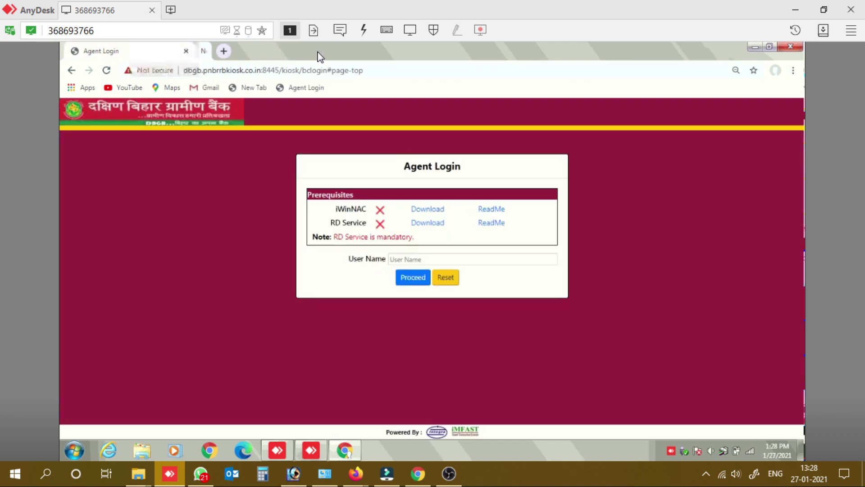
pyautogui.click(208, 51)
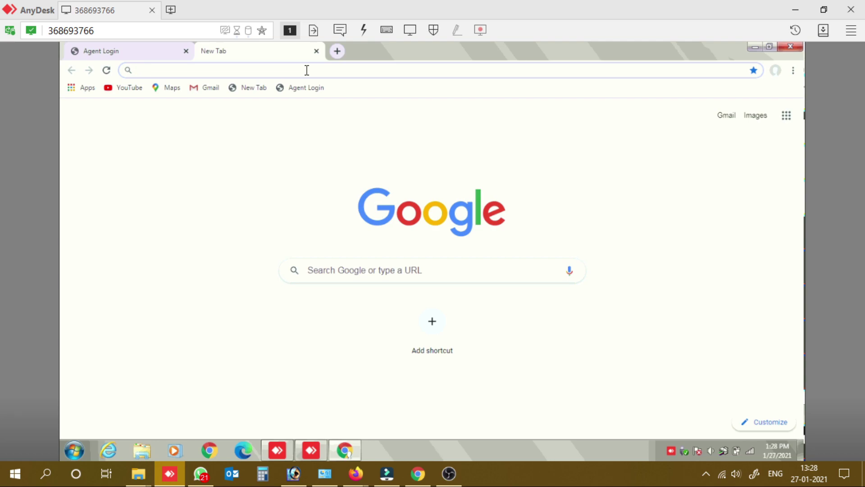
pyautogui.write('h')
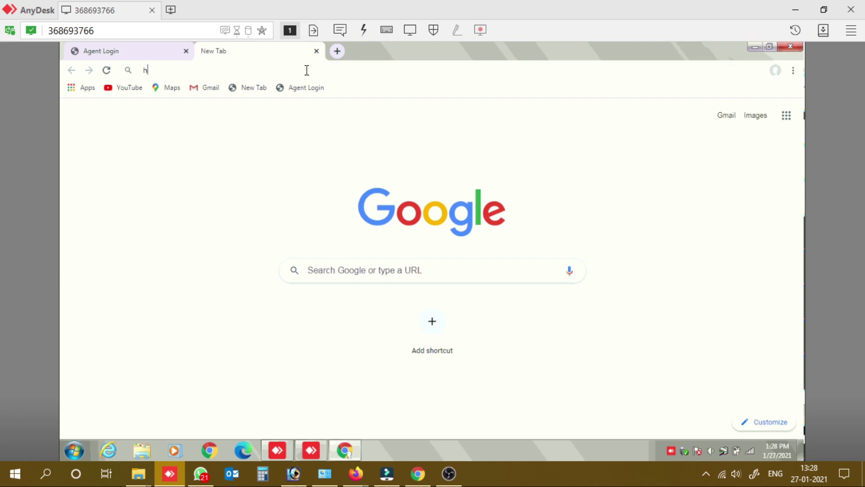
pyautogui.write('ttps://')
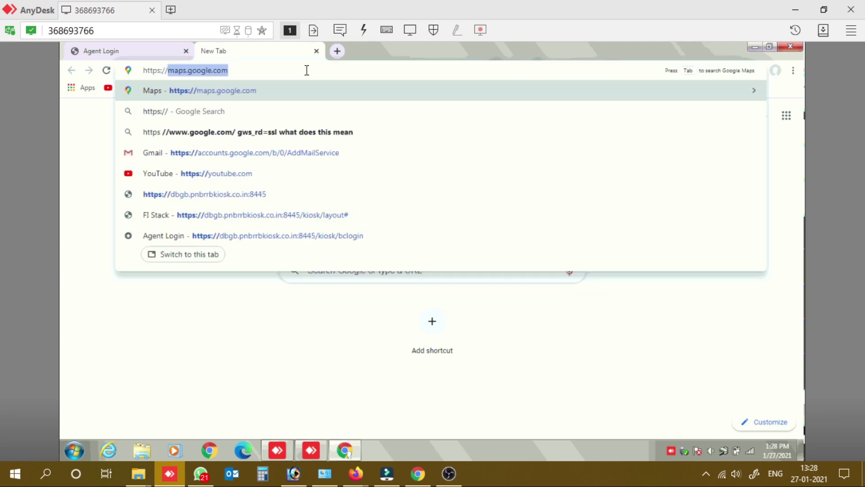
pyautogui.write('12')
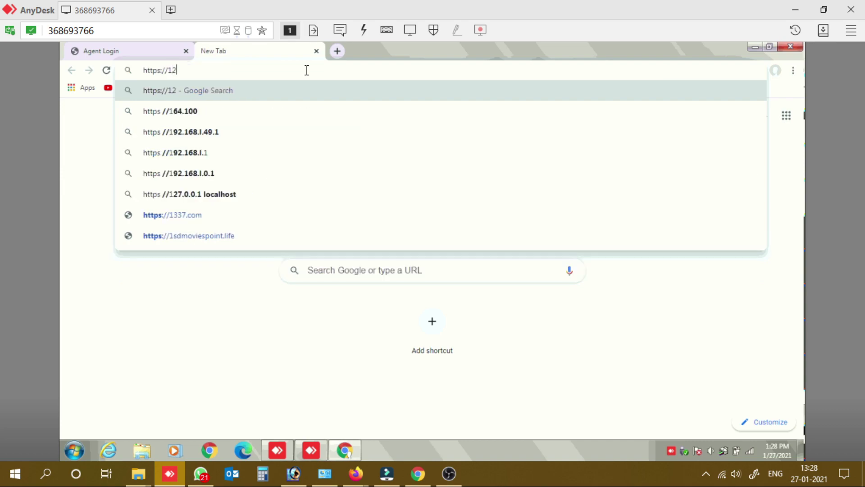
pyautogui.write('7')
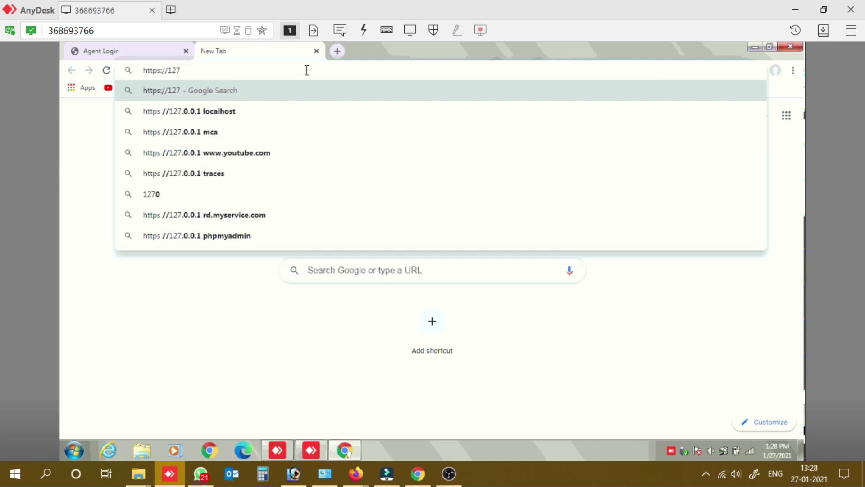
pyautogui.write('.0')
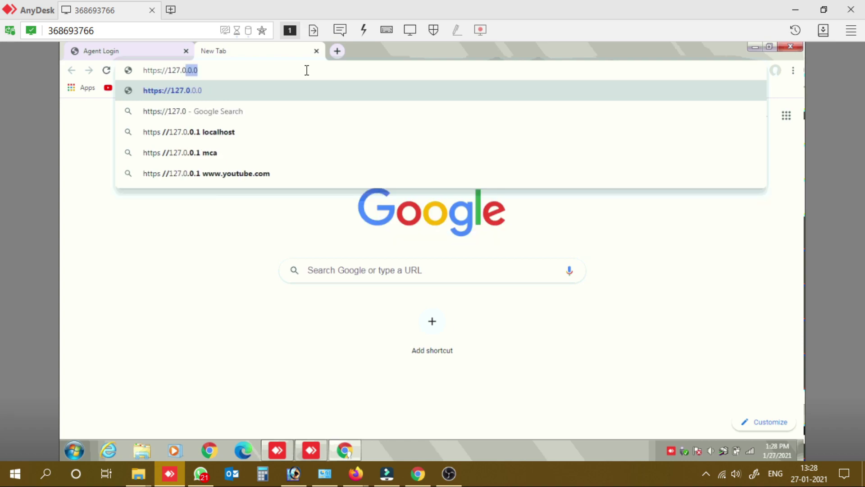
pyautogui.write('.')
pyautogui.write('0')
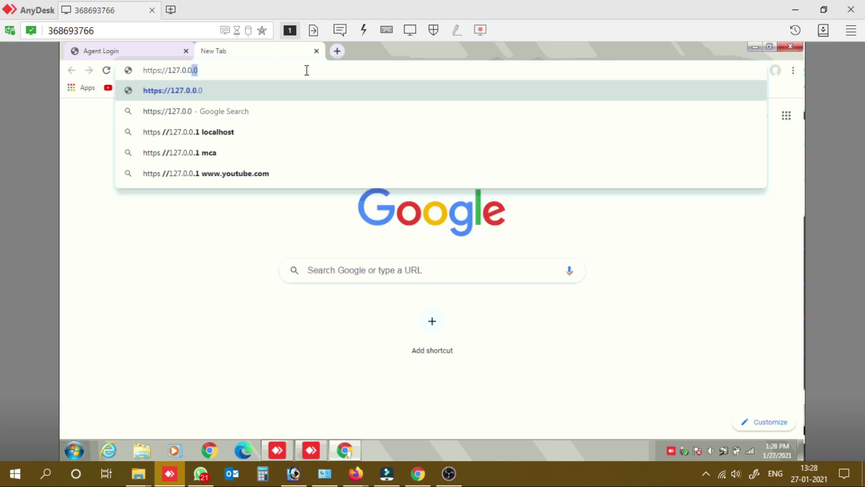
pyautogui.write('.')
pyautogui.write('1:')
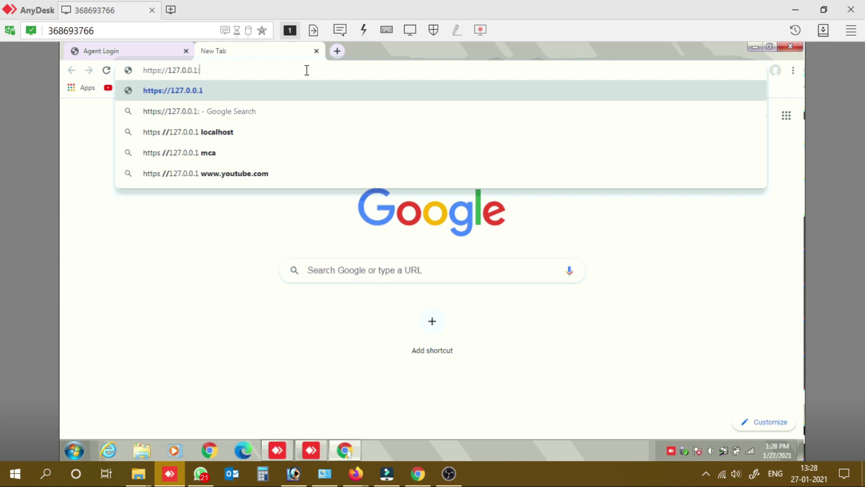
pyautogui.write('11')
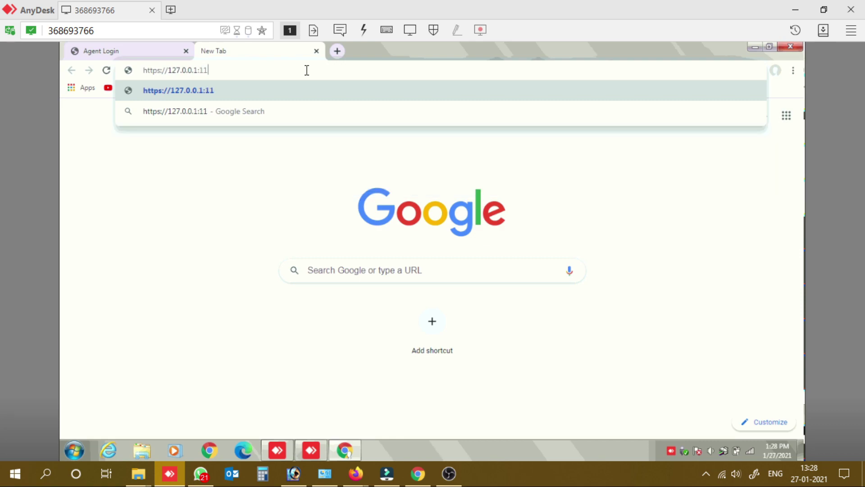
pyautogui.write('00')
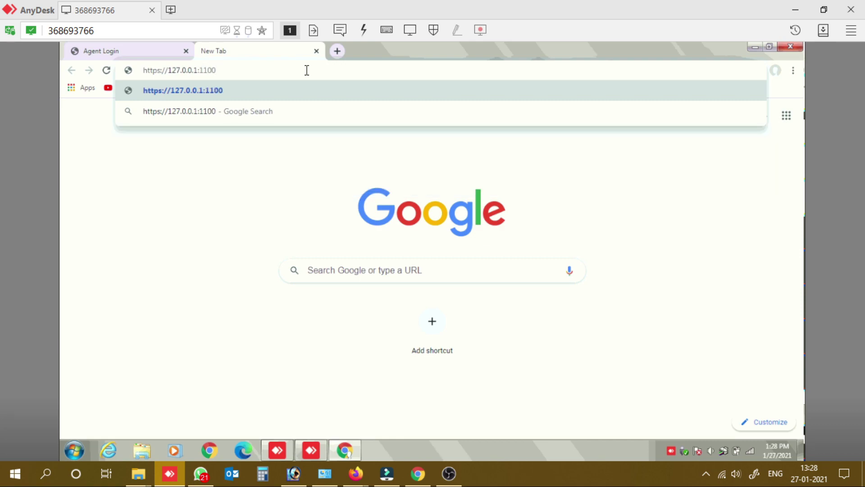
pyautogui.press('Return')
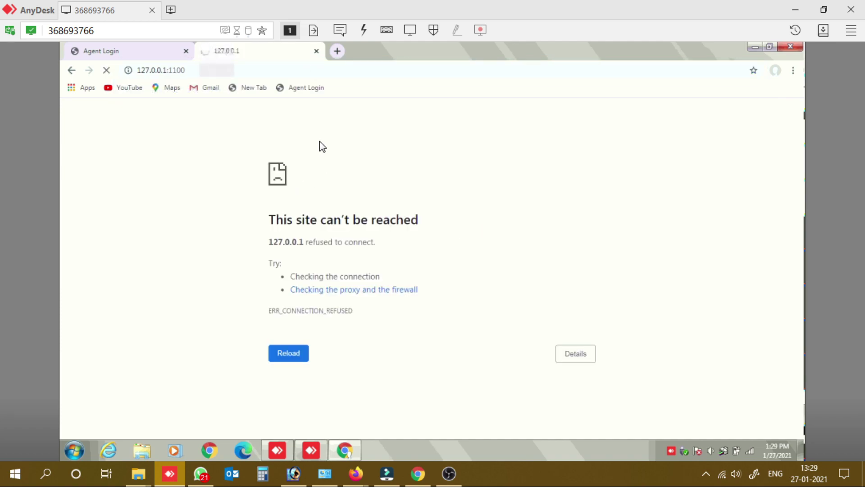
# Erase the failed 127.0.0.1:1100 URL from the address bar.
pyautogui.click(267, 72)
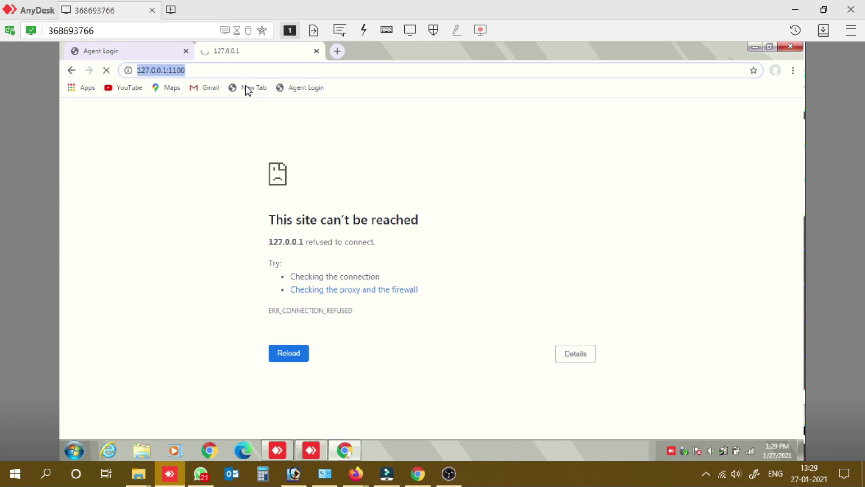
pyautogui.click(220, 70)
pyautogui.press('BackSpace')
pyautogui.press('BackSpace')
pyautogui.press('BackSpace')
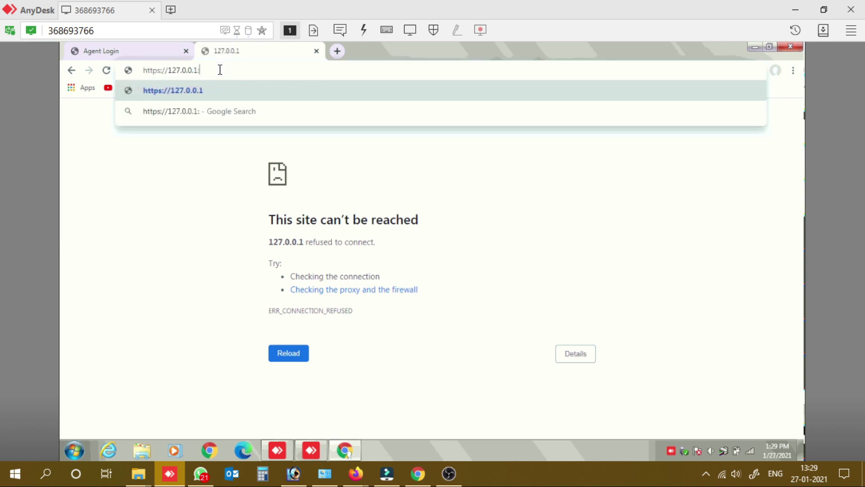
pyautogui.press('BackSpace')
pyautogui.press('BackSpace')
pyautogui.press('BackSpace')
pyautogui.press('BackSpace')
pyautogui.press('BackSpace')
pyautogui.press('BackSpace')
pyautogui.press('BackSpace')
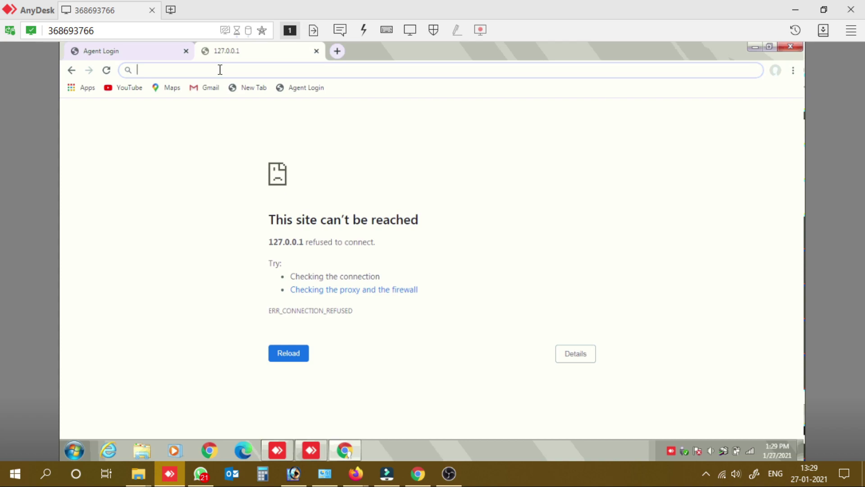
pyautogui.write('Ht')
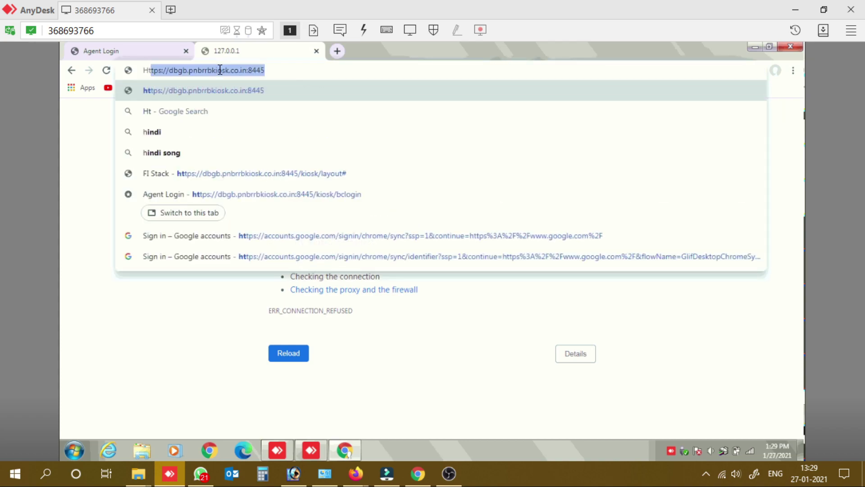
pyautogui.write('tps')
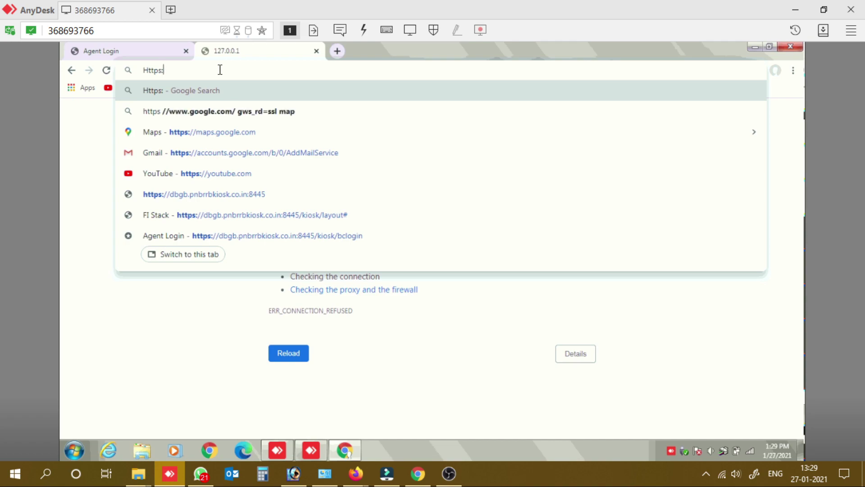
pyautogui.write('://')
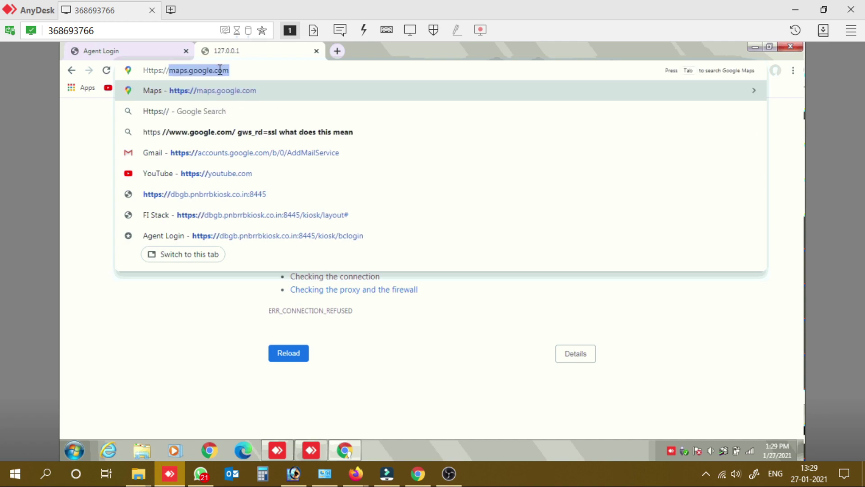
pyautogui.write('12')
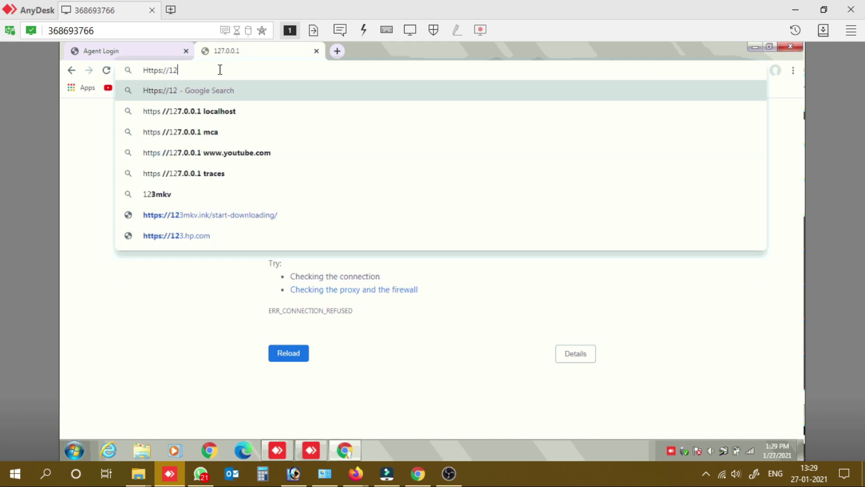
pyautogui.write('7')
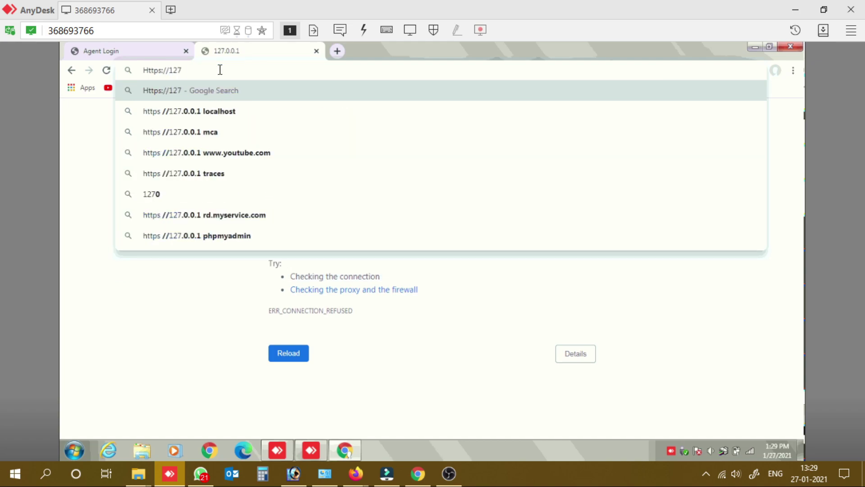
pyautogui.write('.0')
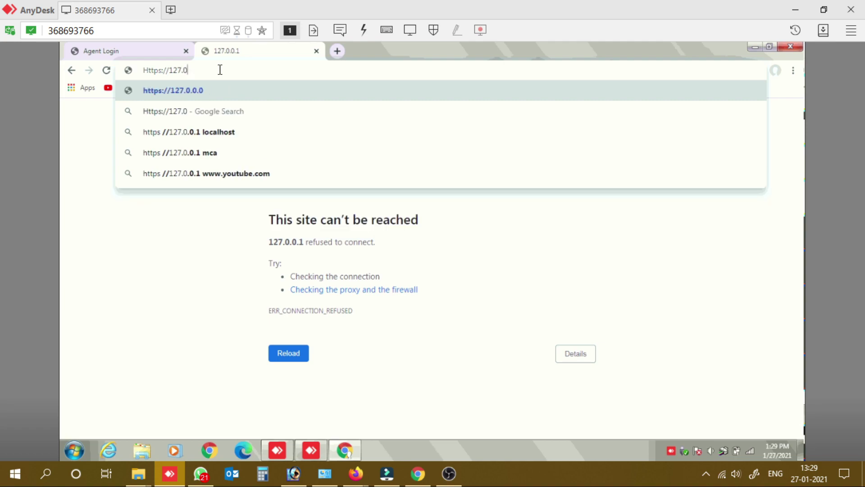
pyautogui.write('.')
pyautogui.write('0')
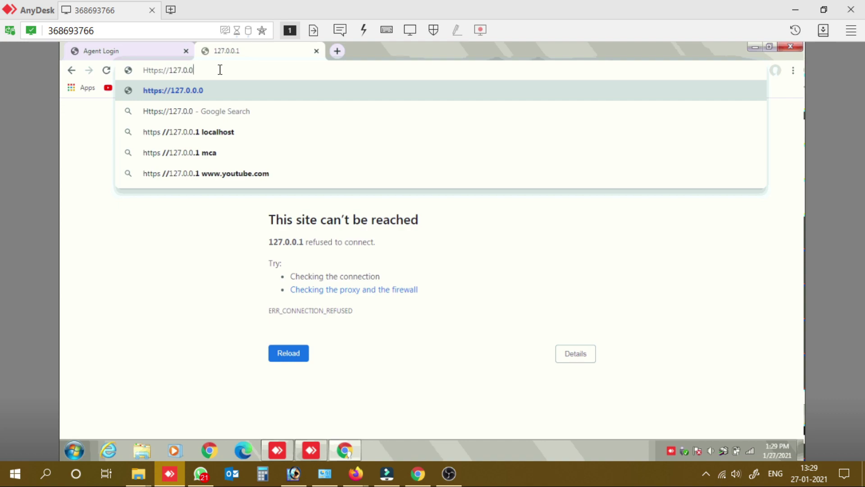
pyautogui.write('.1:')
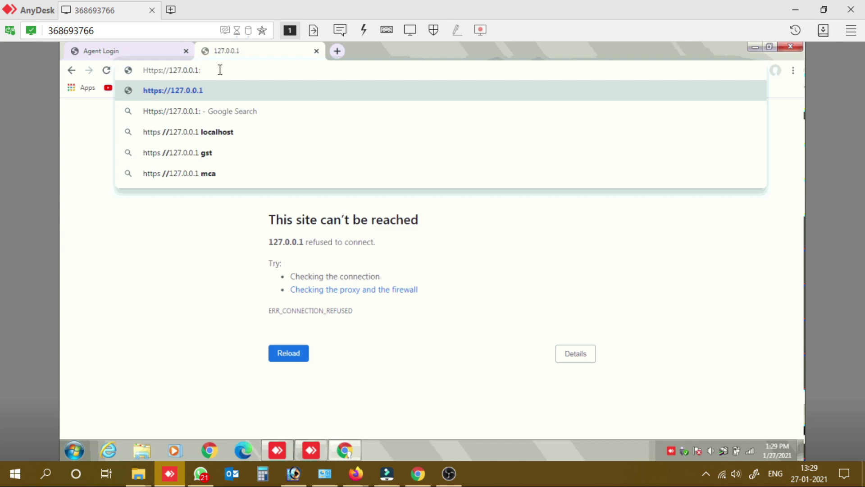
pyautogui.write('111')
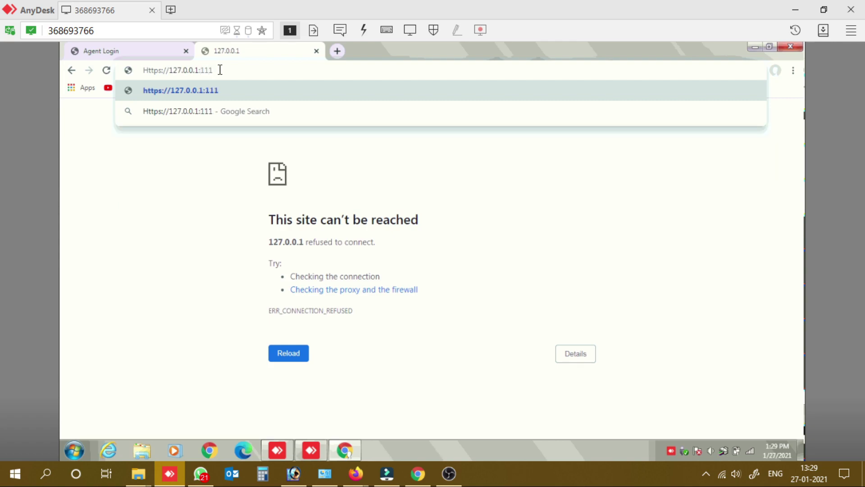
pyautogui.write('00')
pyautogui.press('BackSpace')
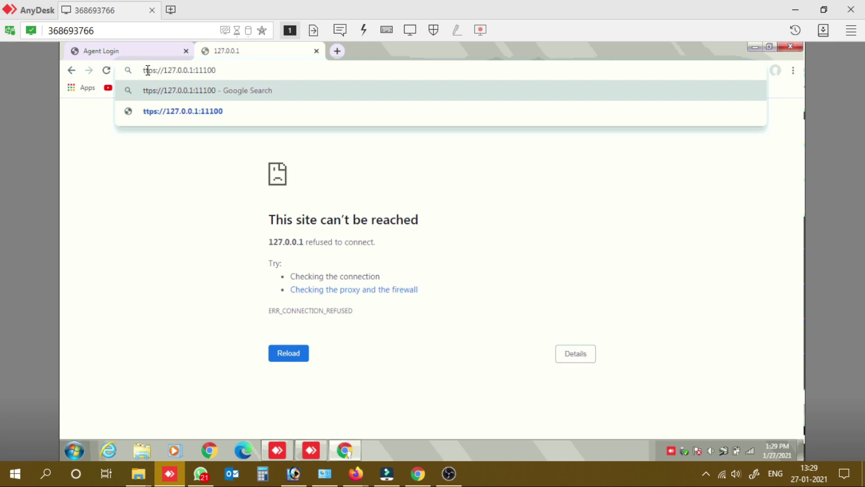
pyautogui.write('h')
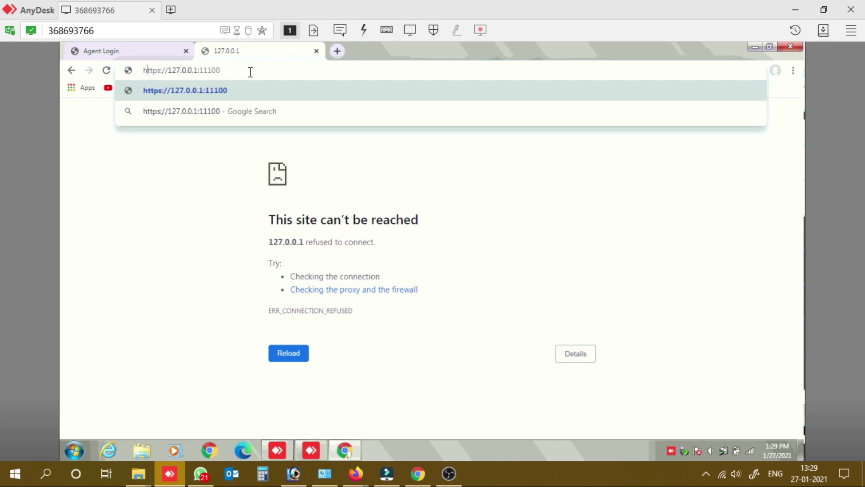
pyautogui.moveTo(249, 71); pyautogui.dragTo(121, 81)
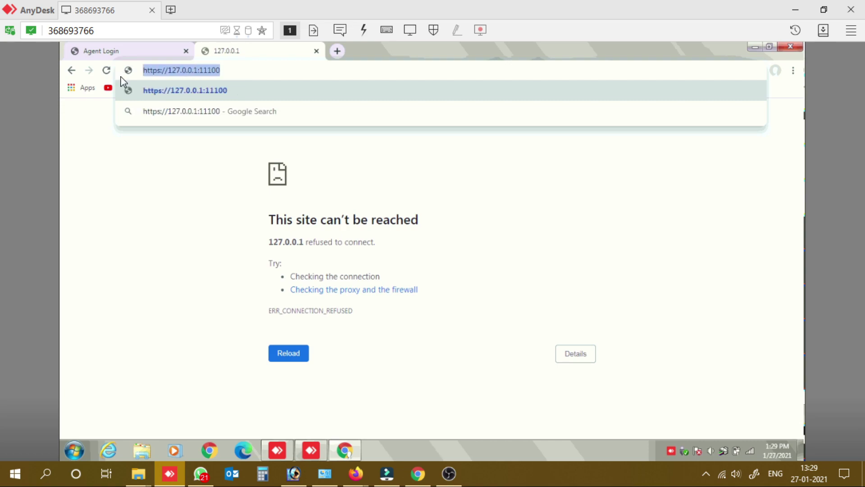
pyautogui.press('Return')
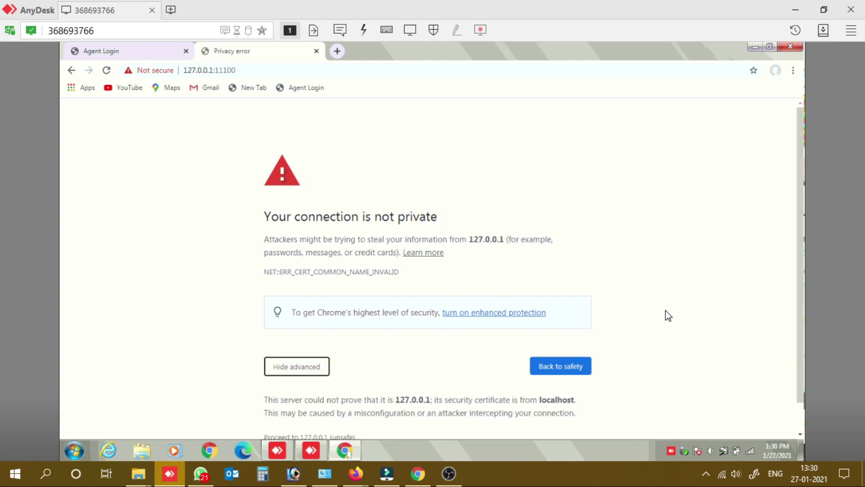
# Proceed past the certificate warning to 127.0.0.1 (unsafe).
pyautogui.moveTo(804, 318); pyautogui.dragTo(804, 363)
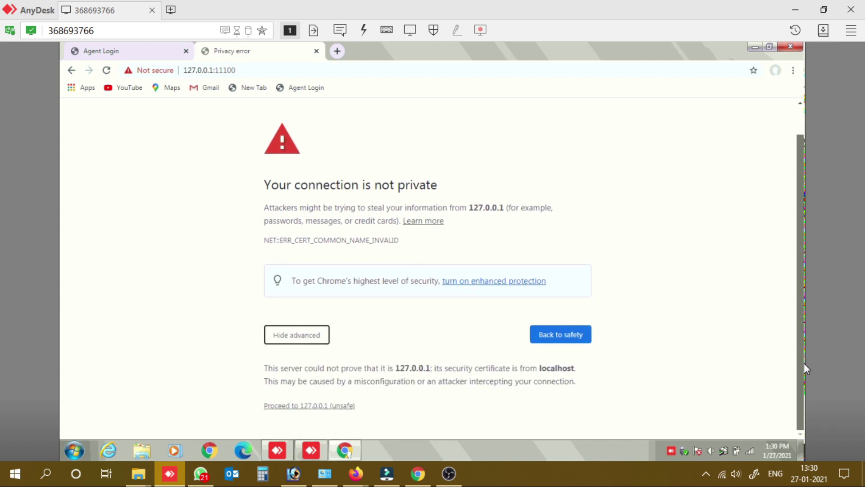
pyautogui.click(325, 407)
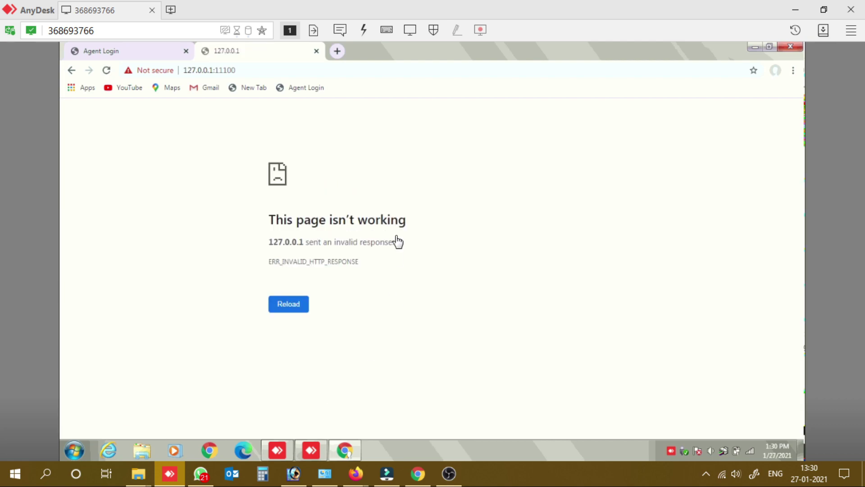
# Reload the Agent Login page, dismiss the Not connected alert, and add a new tab.
pyautogui.click(144, 50)
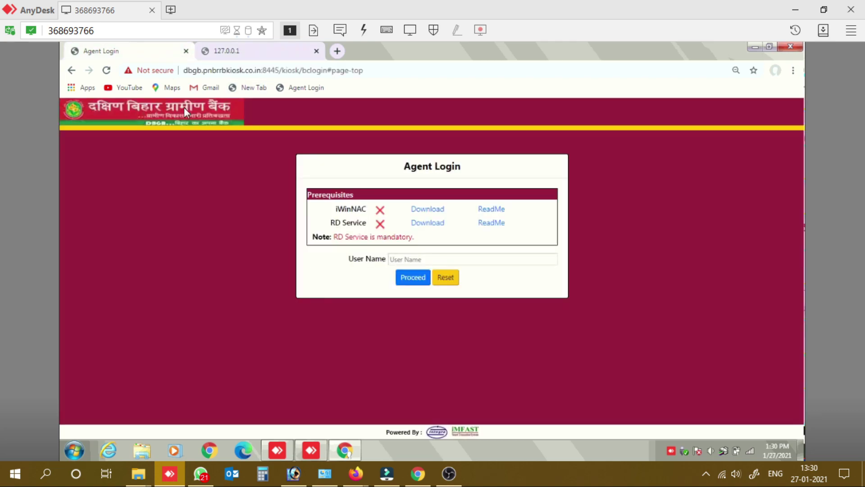
pyautogui.click(107, 70)
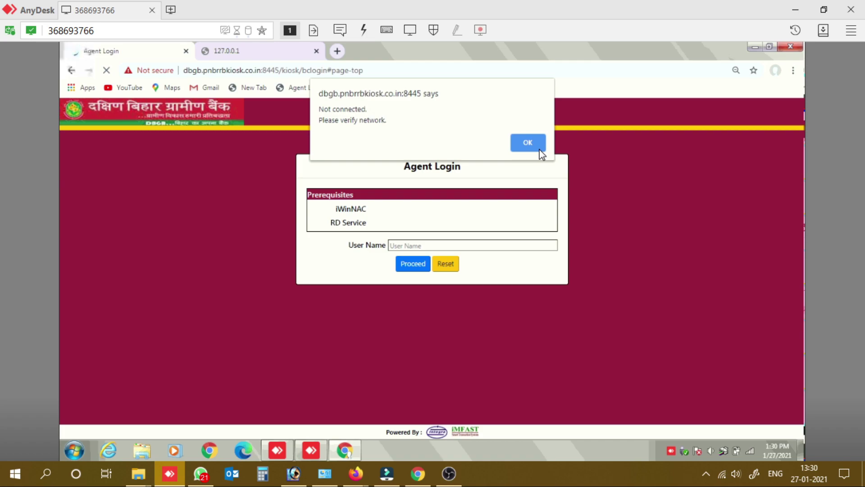
pyautogui.click(540, 150)
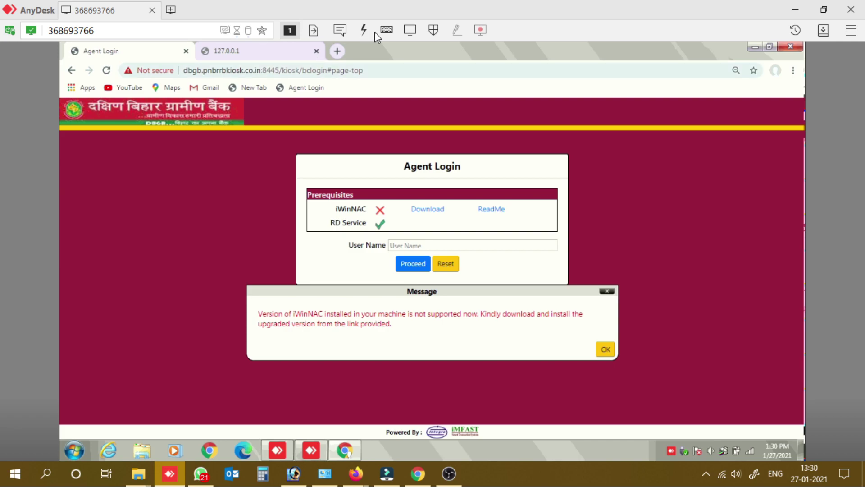
pyautogui.click(342, 48)
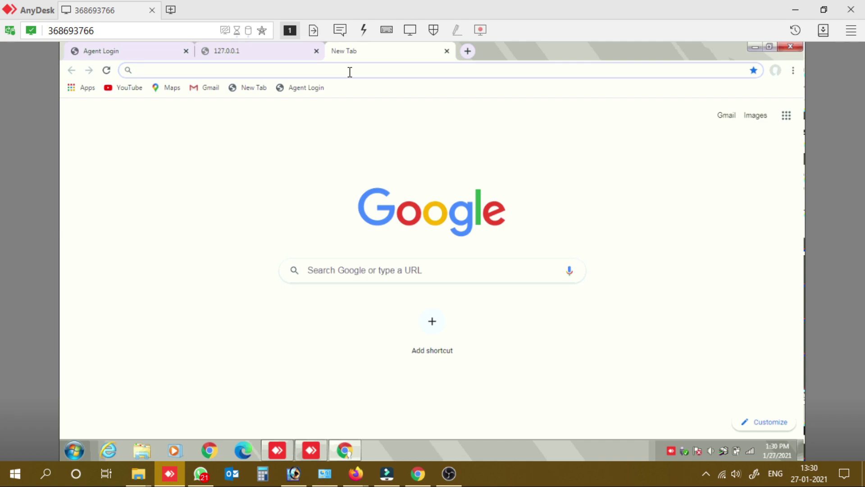
pyautogui.write('h')
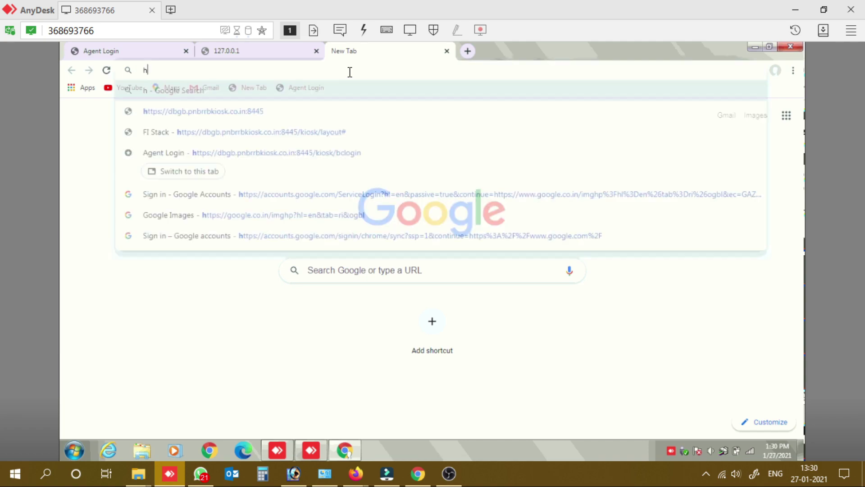
pyautogui.write('ttps')
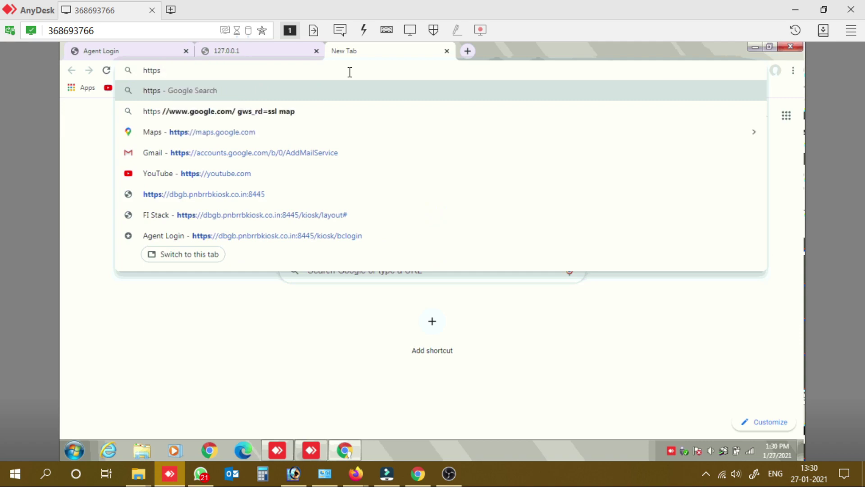
pyautogui.write('://')
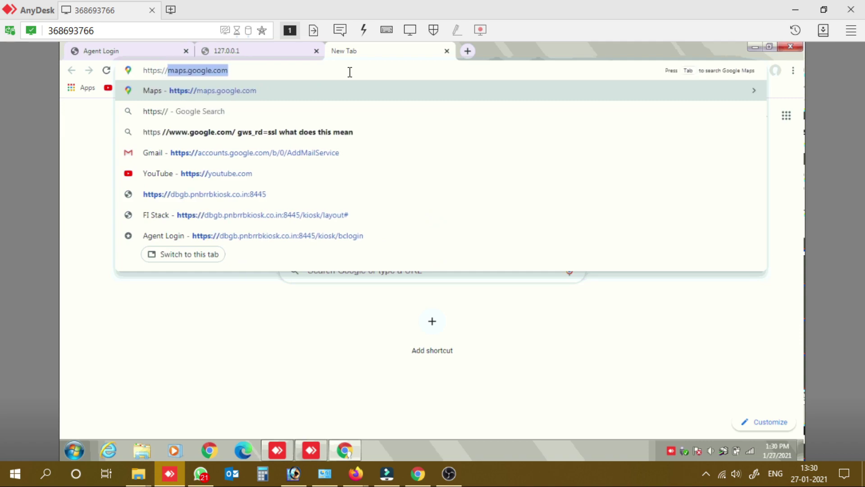
pyautogui.write('local')
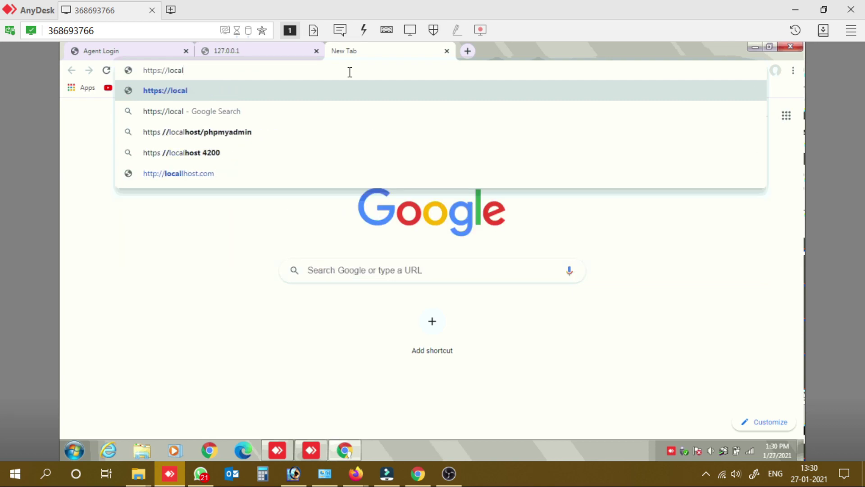
pyautogui.write('h')
pyautogui.write('ost')
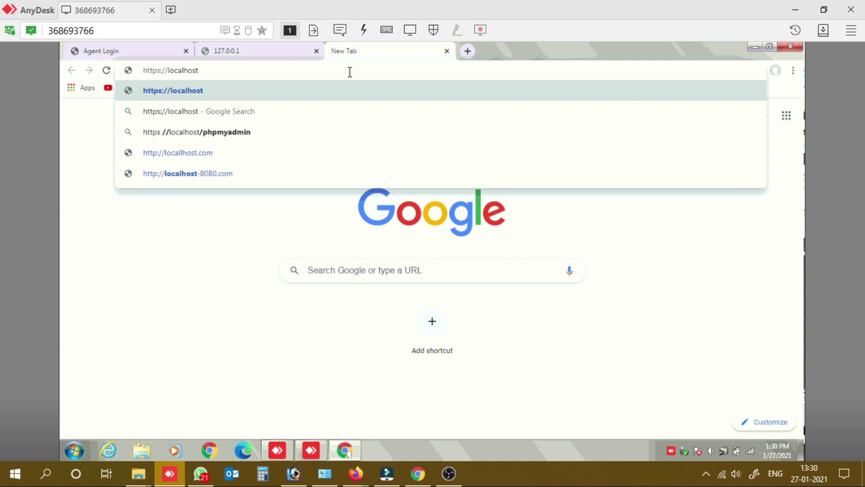
pyautogui.write(':')
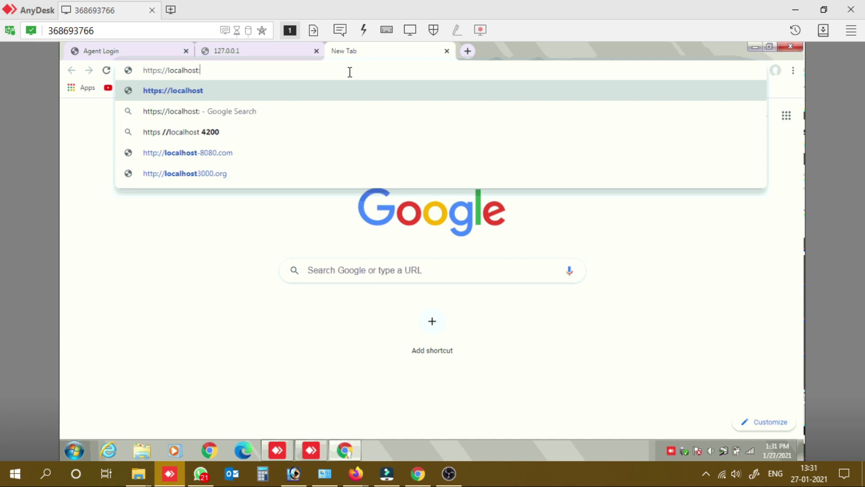
pyautogui.write('12')
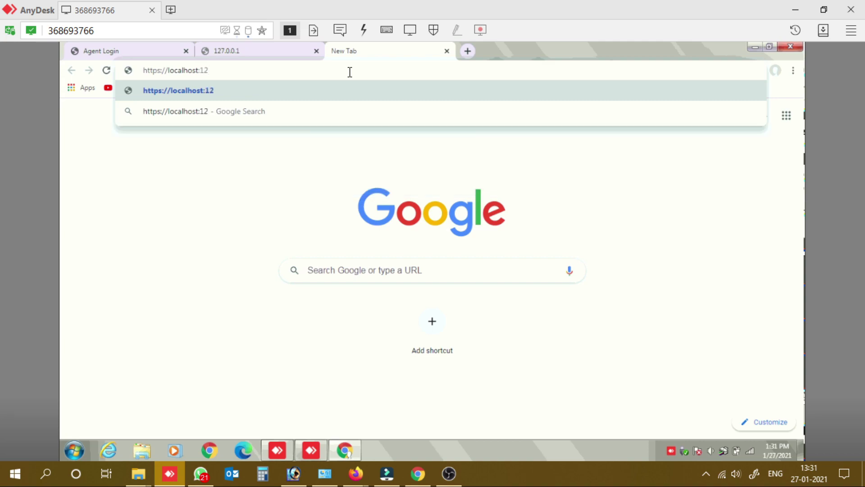
pyautogui.write('030')
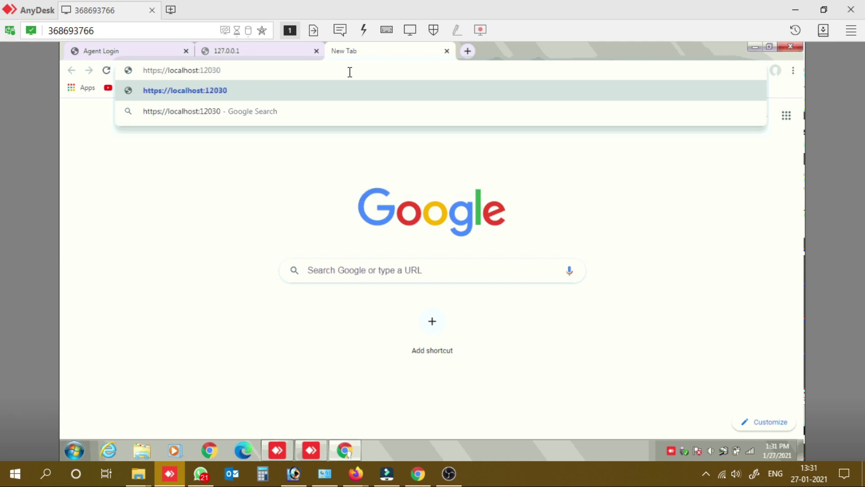
pyautogui.press('Return')
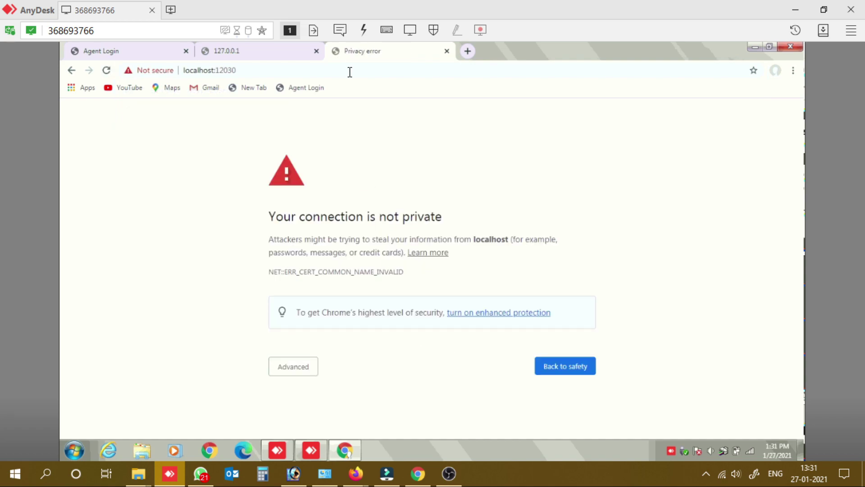
# Expand Advanced and proceed to localhost (unsafe) past the certificate warning.
pyautogui.click(294, 367)
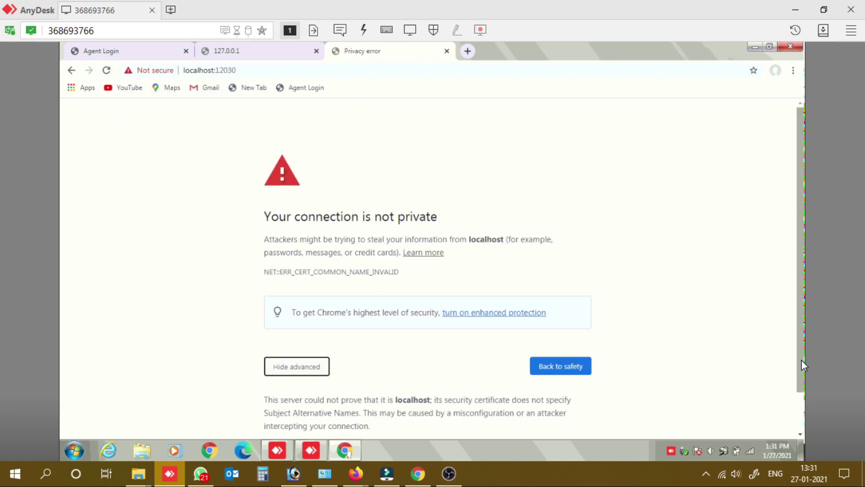
pyautogui.moveTo(802, 396); pyautogui.dragTo(803, 413)
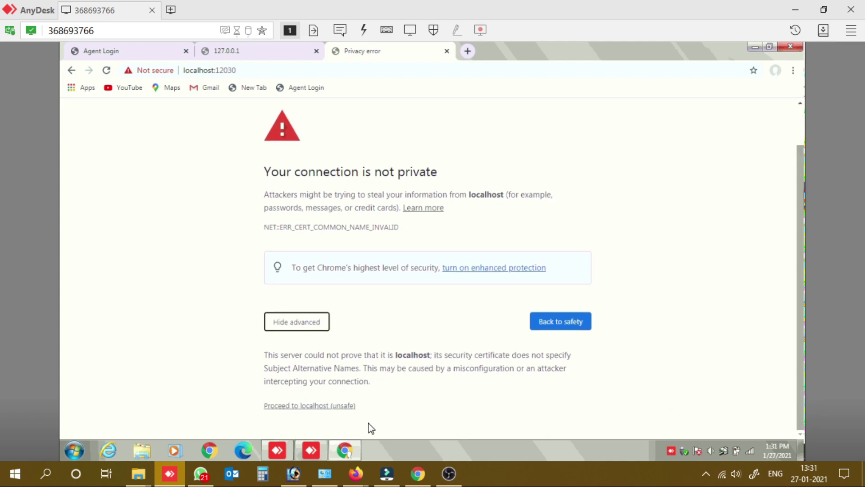
pyautogui.click(329, 406)
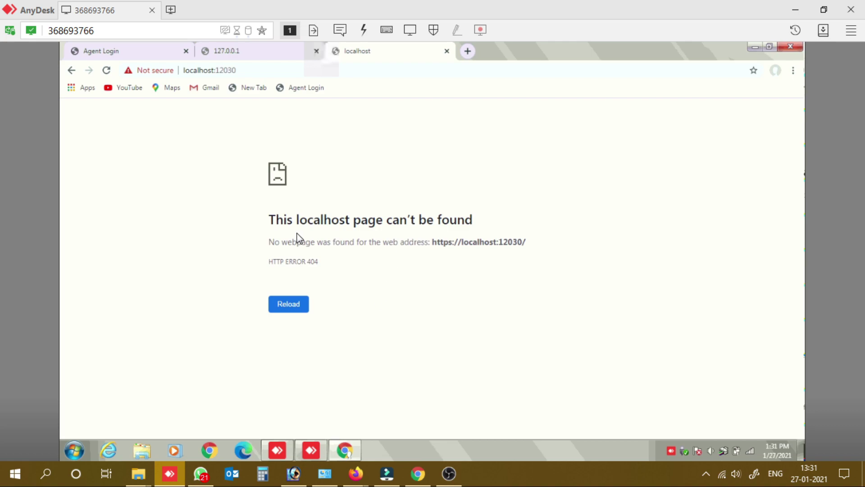
# Reload the Agent Login tab so iWinNAC and RD Service both show green ticks.
pyautogui.click(122, 51)
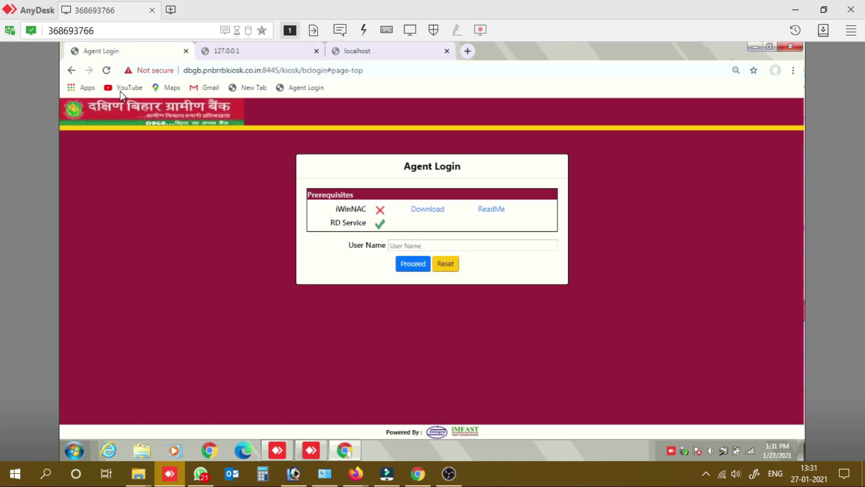
pyautogui.click(107, 71)
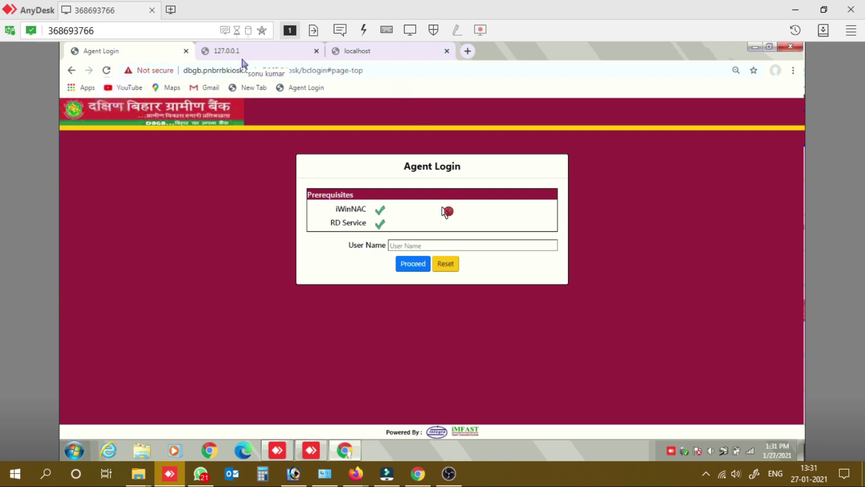
# Enter the agent's user ID in the User Name field and submit it via Proceed.
pyautogui.click(435, 246)
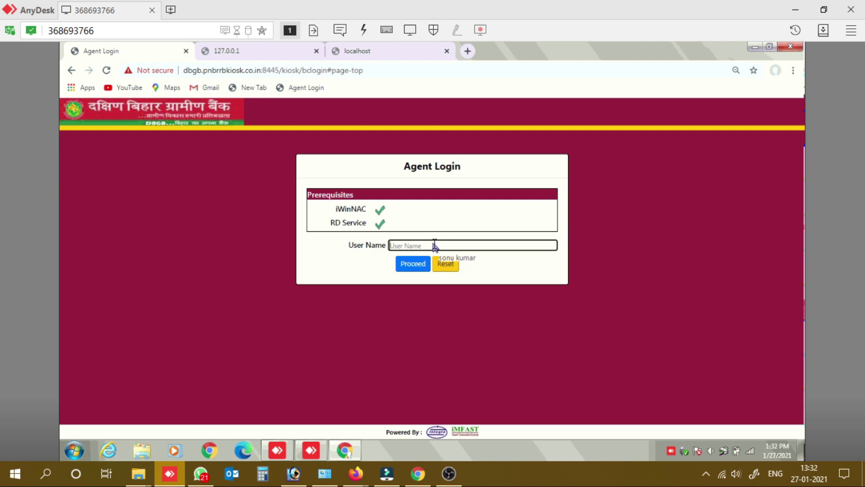
pyautogui.write('K0')
pyautogui.write('10900405')
pyautogui.press('Tab')
pyautogui.press('Return')
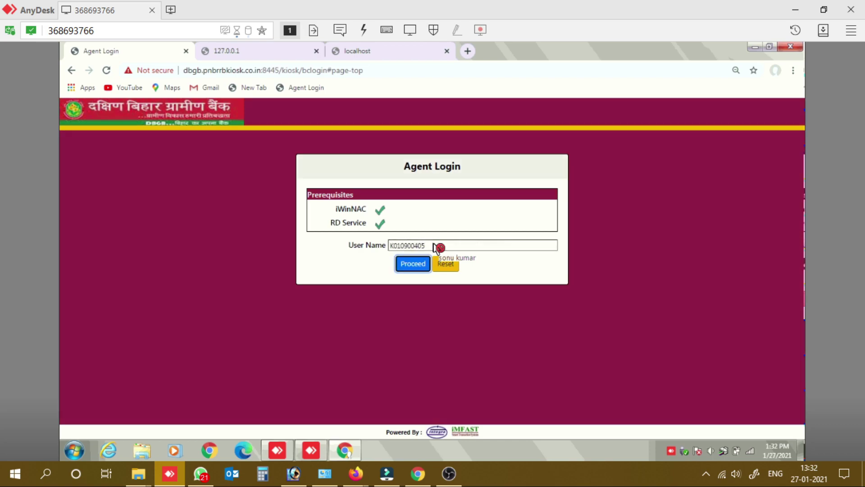